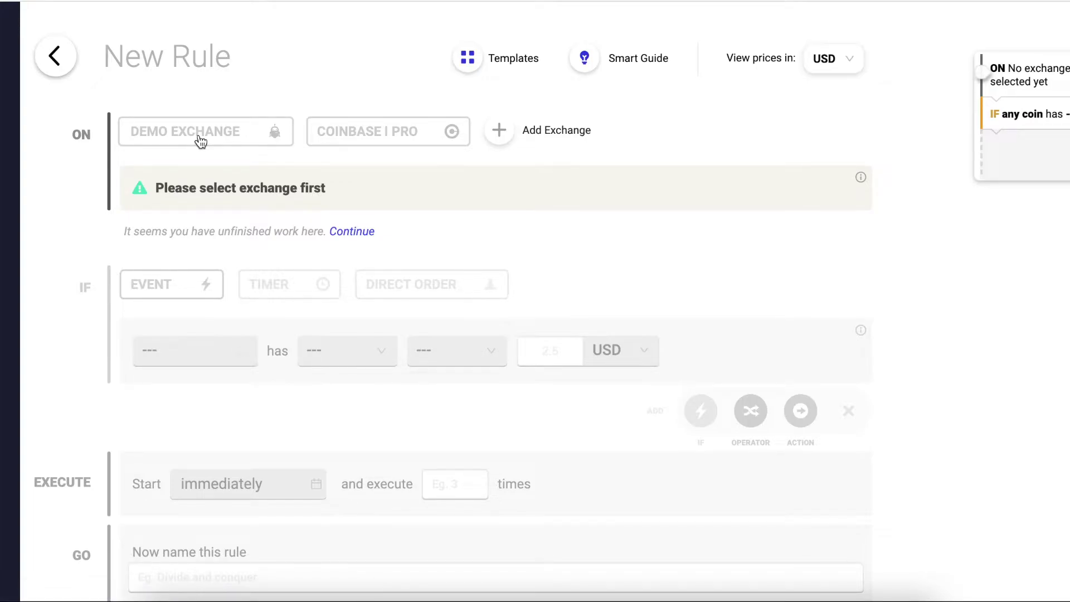
Select Demo Exchange as the New Rule's exchange to display its demo coin balances
left_click(200, 138)
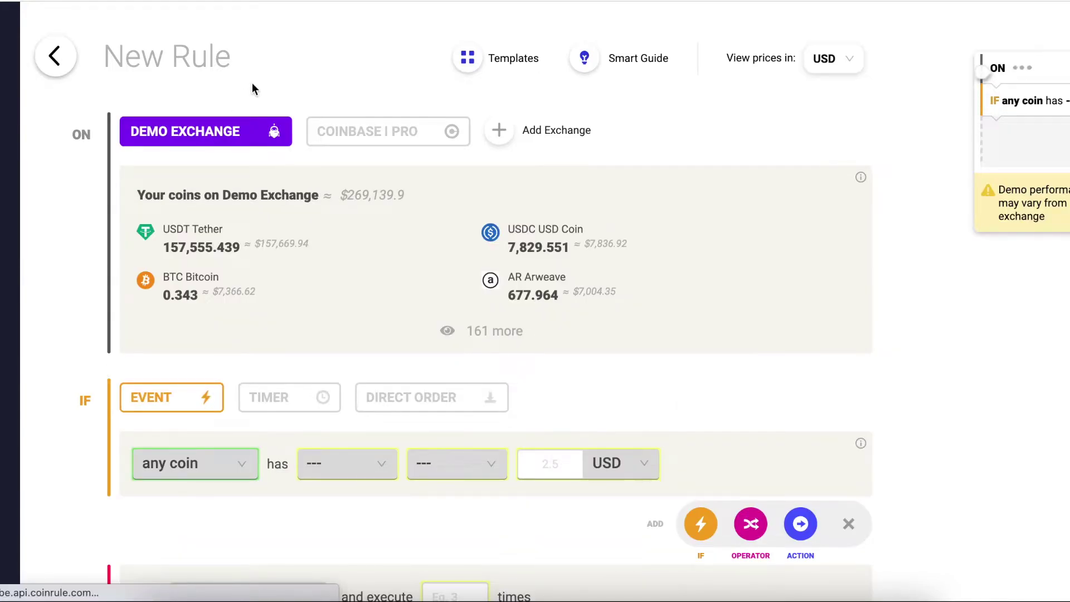